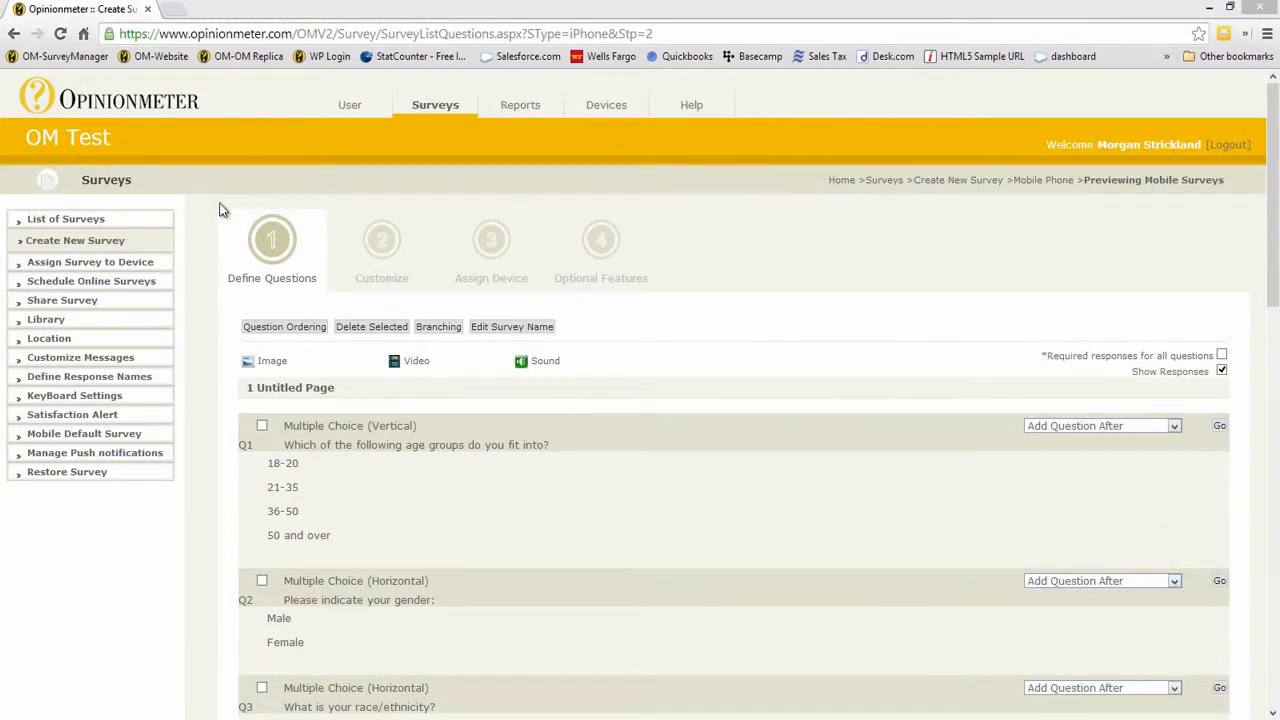
- Preview the Previewing Mobile Surveys survey on the simulated phone up to the gender question, pick Female, and close the preview
click(66, 219)
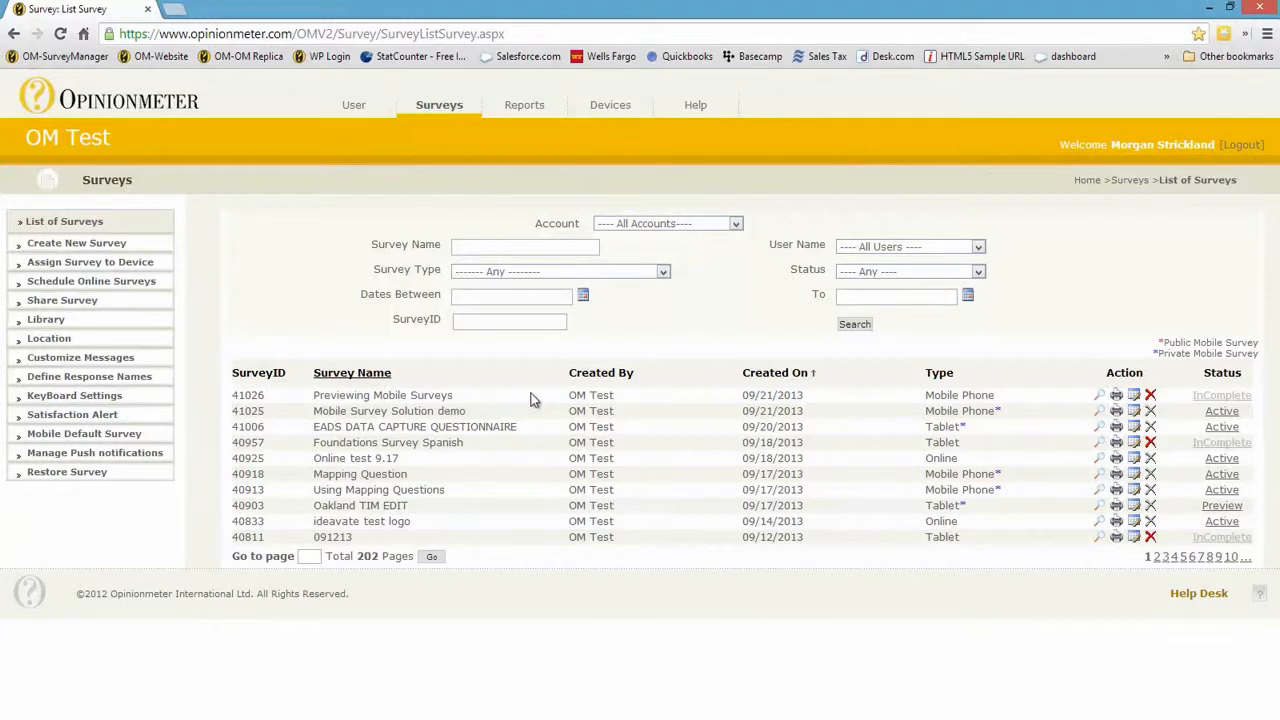
click(1104, 400)
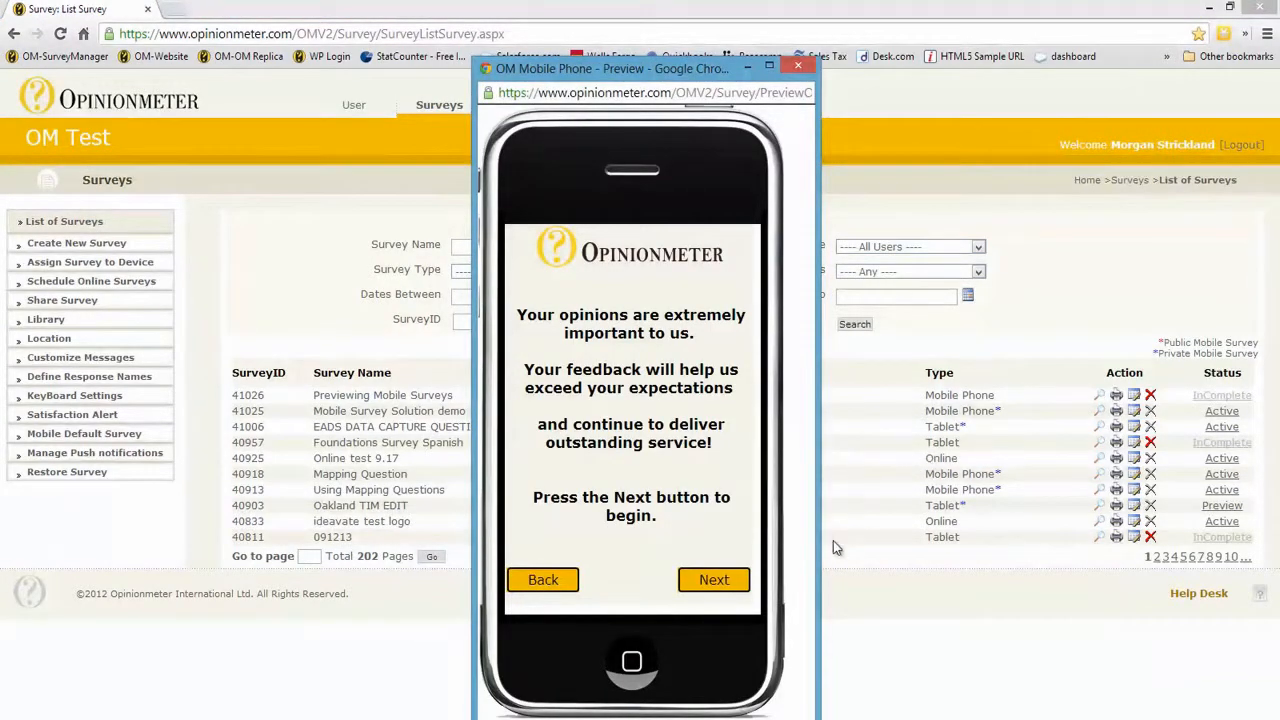
click(714, 581)
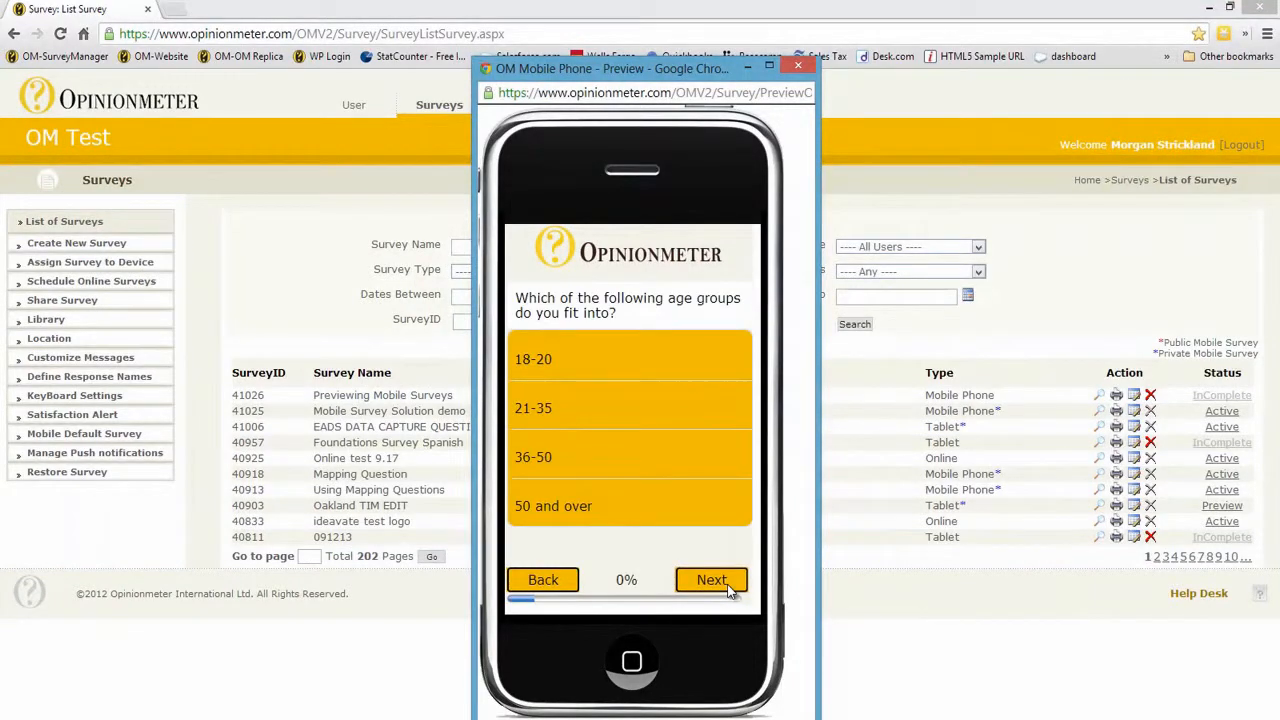
click(730, 591)
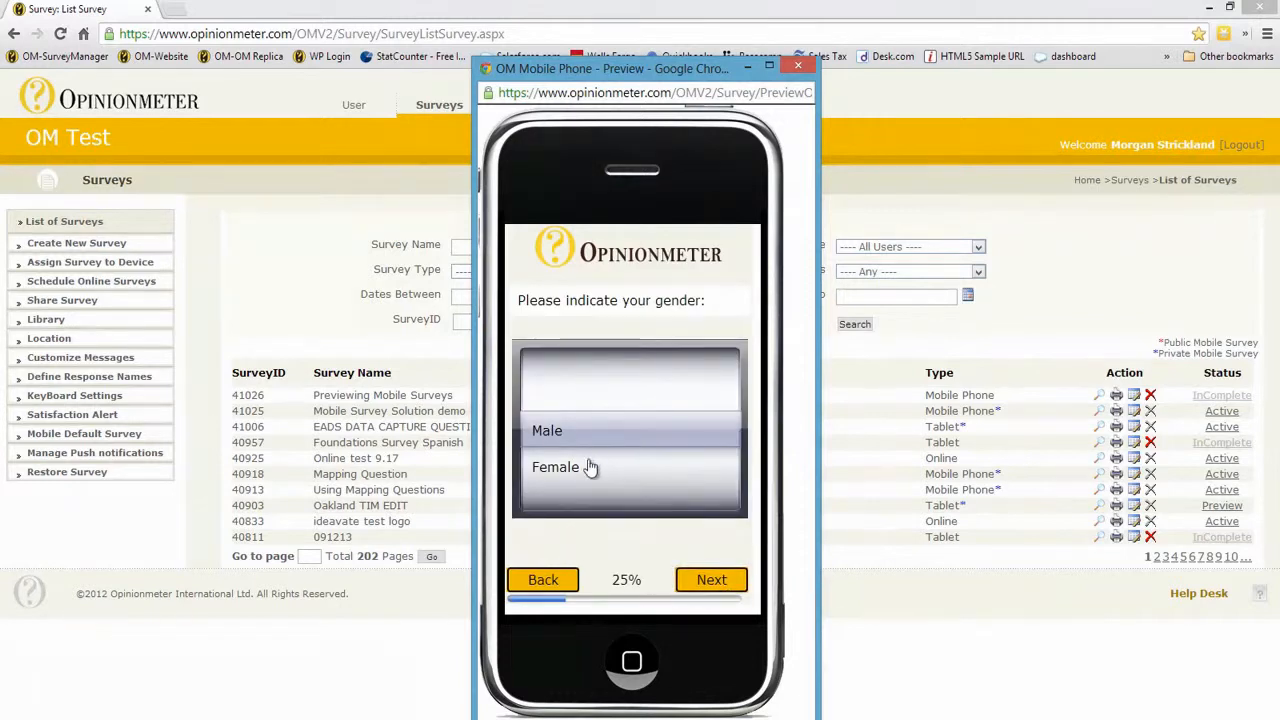
drag(588, 466, 603, 434)
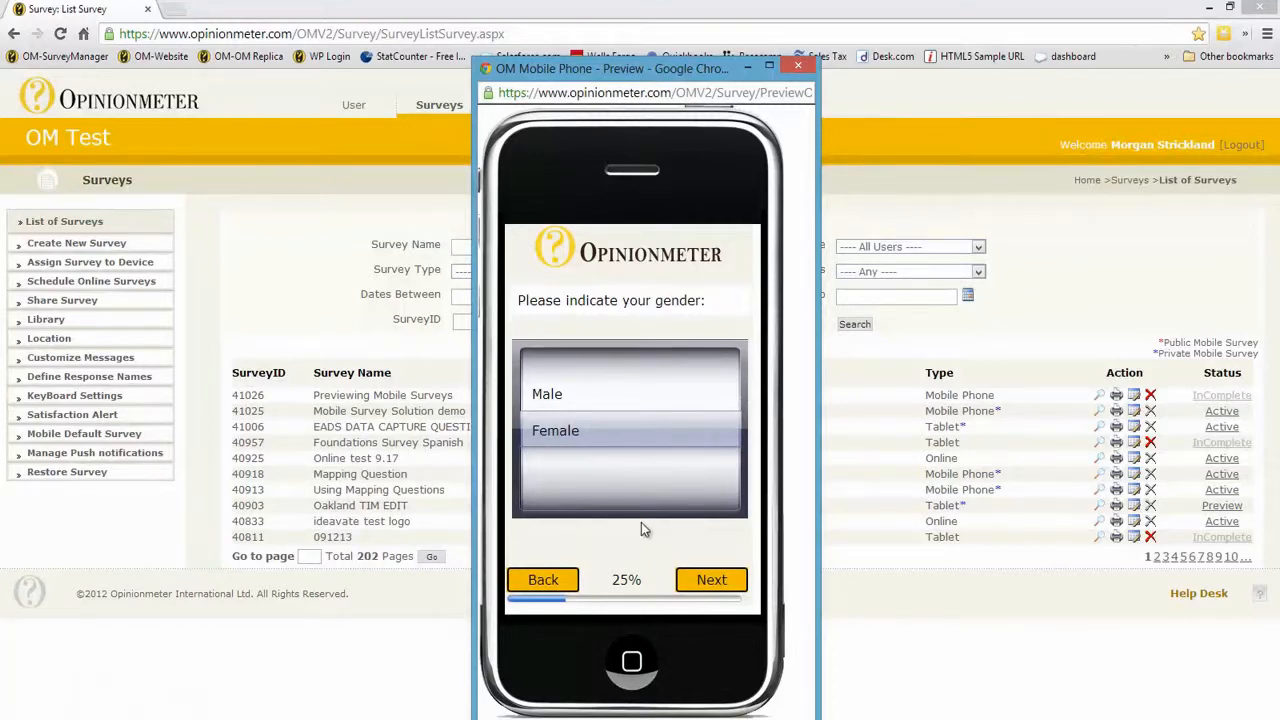
click(800, 68)
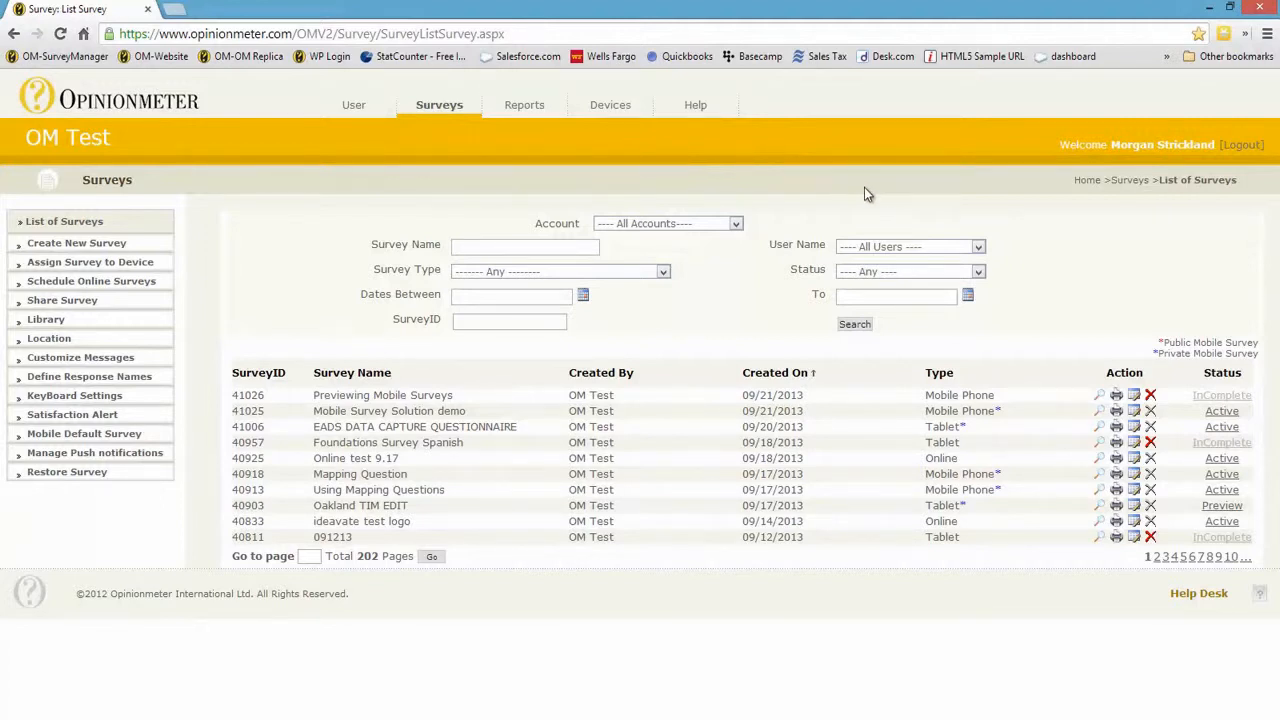
- Open the Previewing Mobile Surveys survey for editing and enable Preview on device before going live in its device assignment
click(1133, 396)
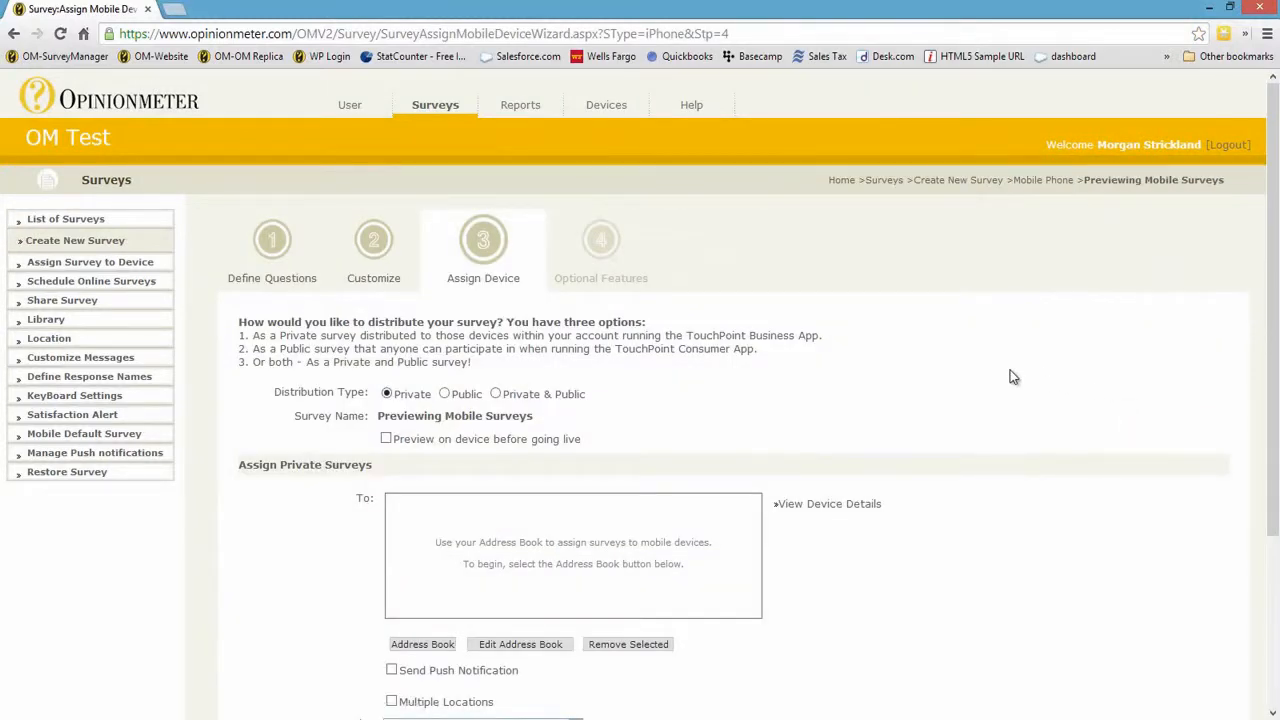
click(288, 282)
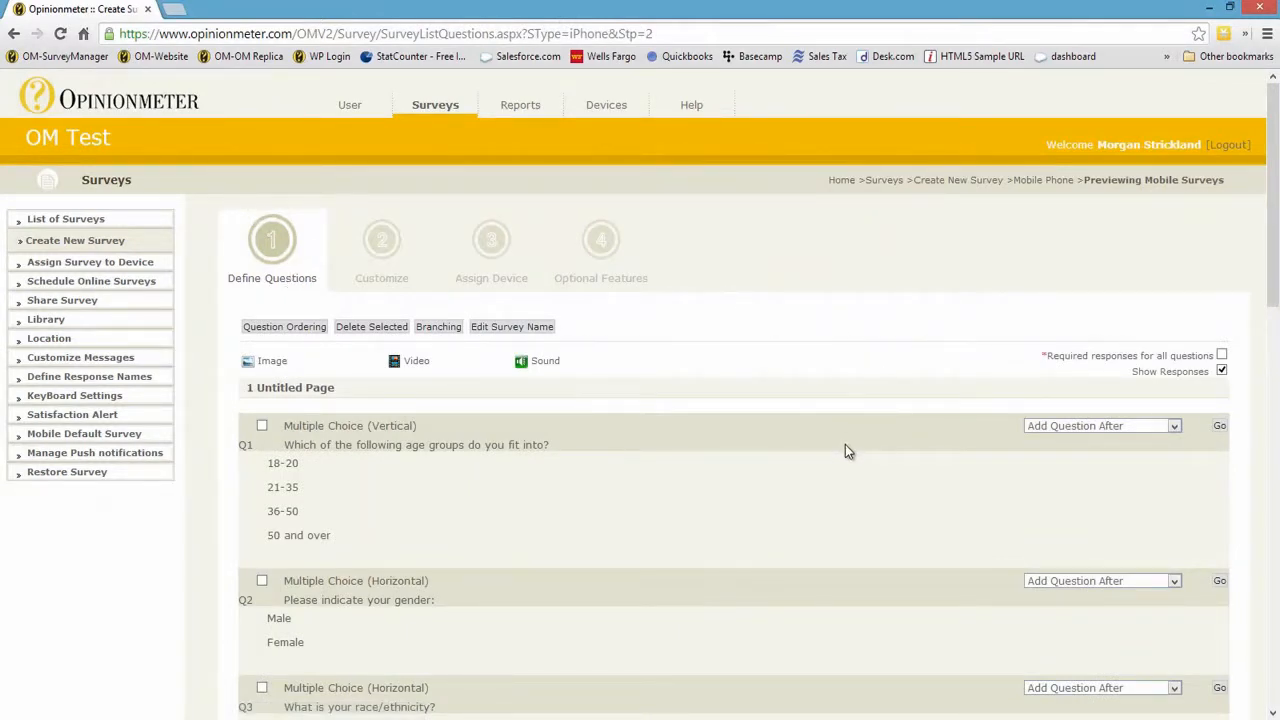
click(382, 282)
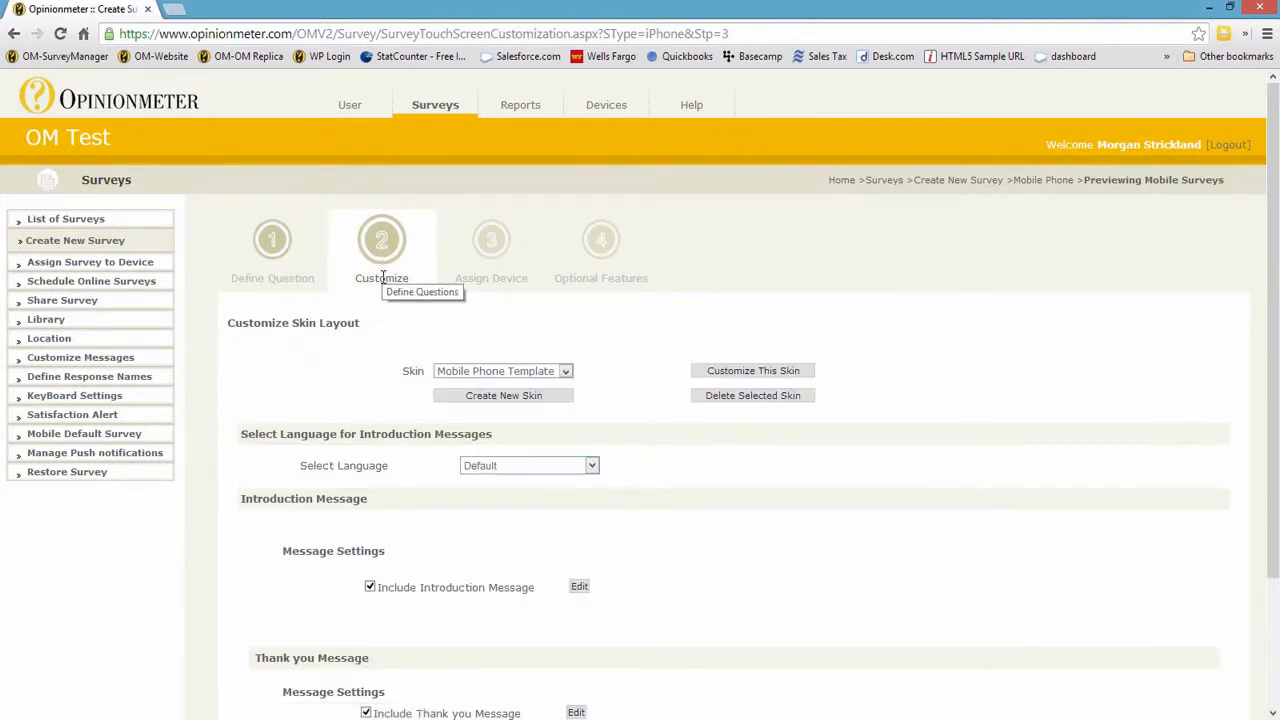
click(510, 284)
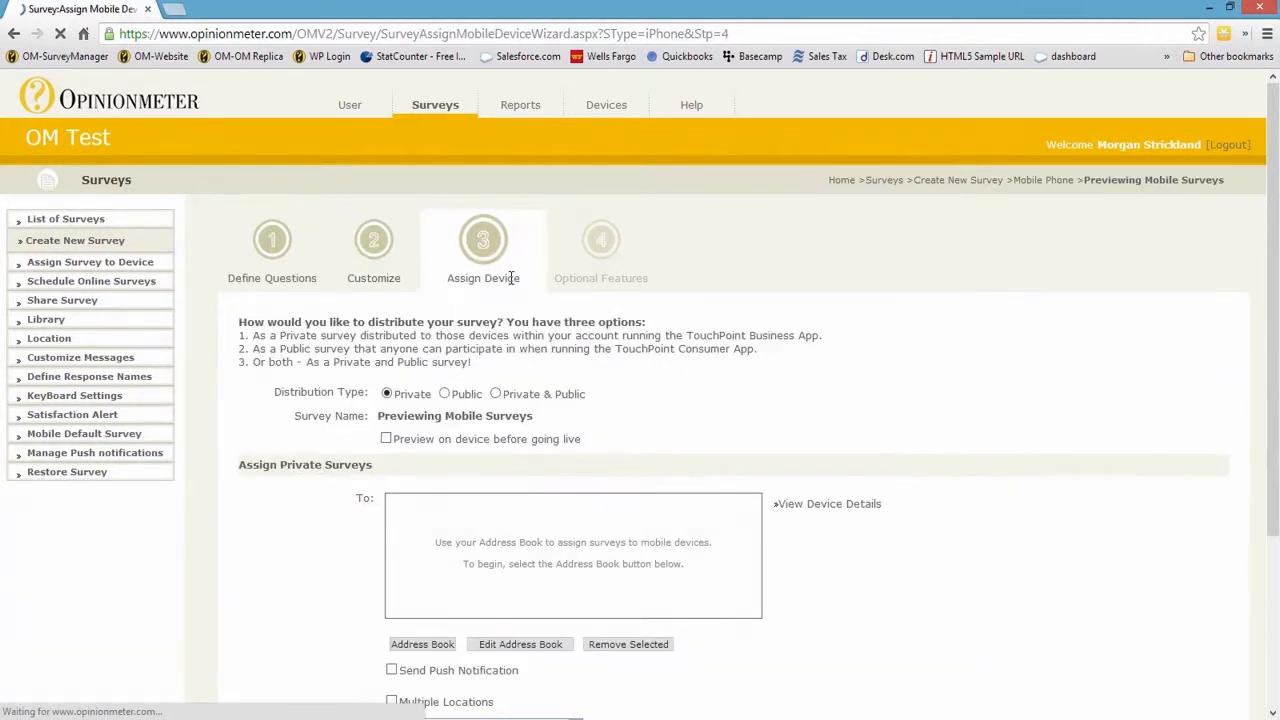
scroll(893, 353, down, 1)
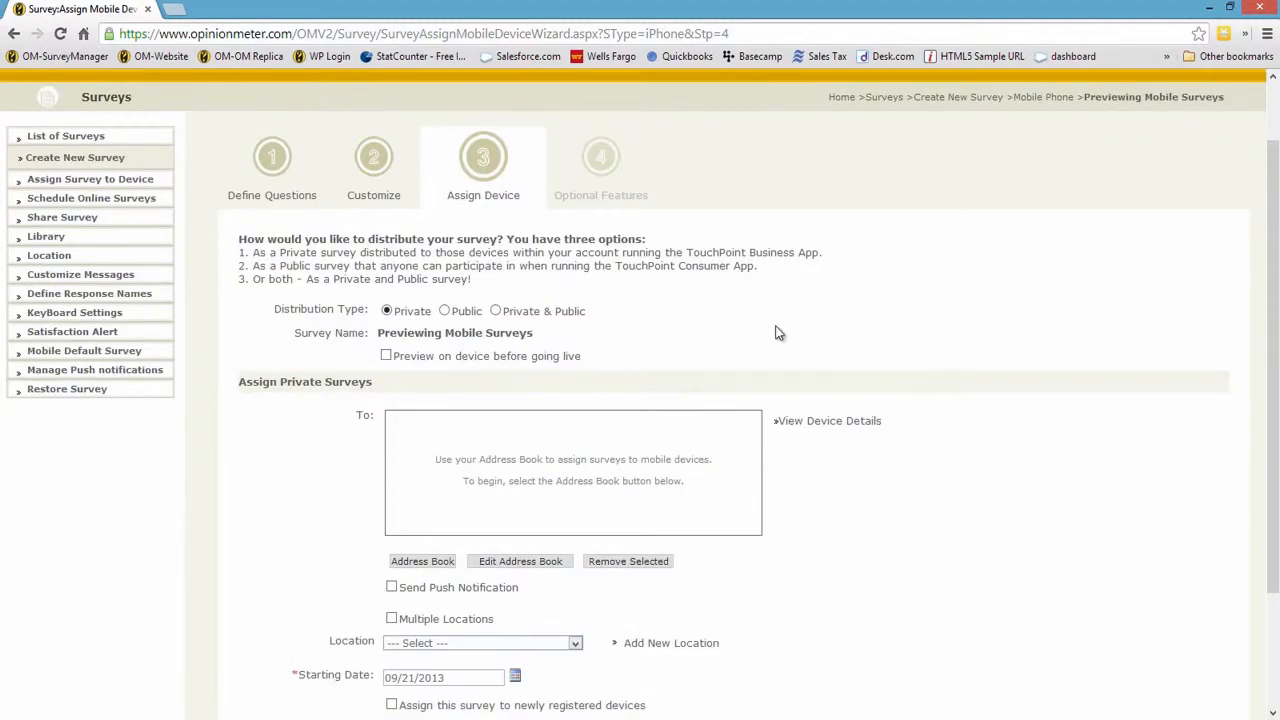
click(387, 357)
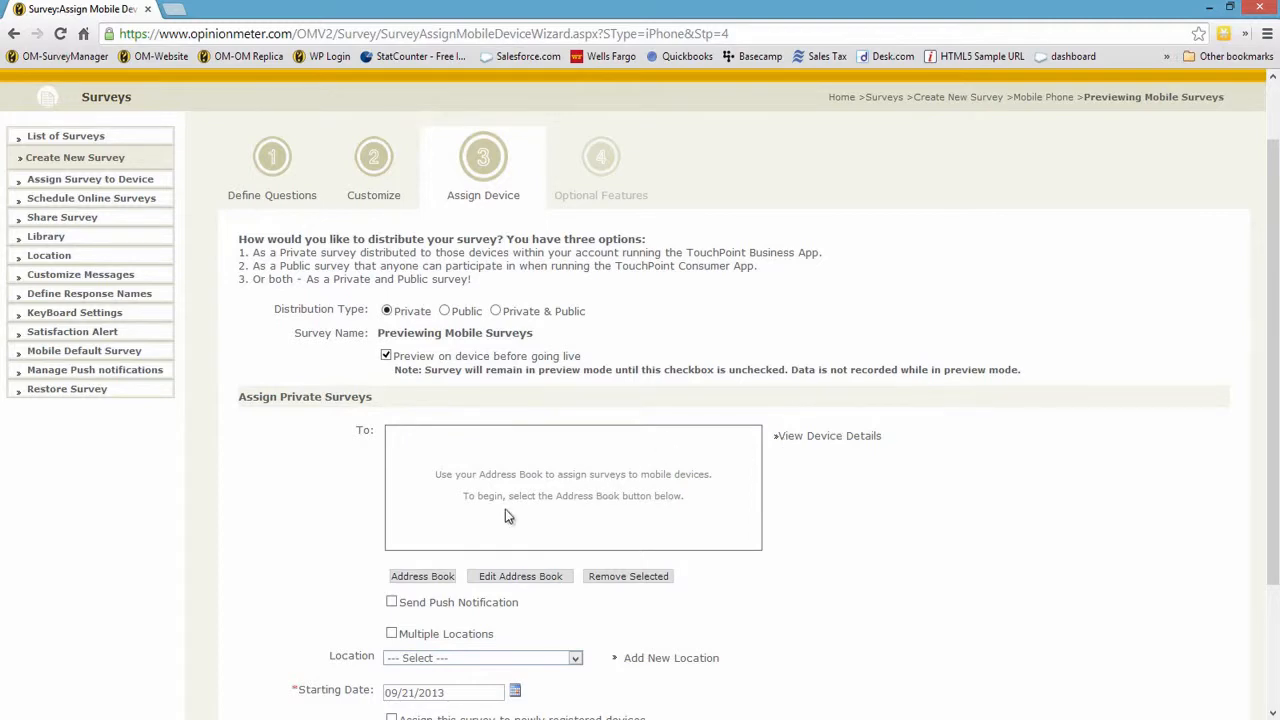
- Search the mobile contact address book for the device whose serial number contains 36158
click(406, 585)
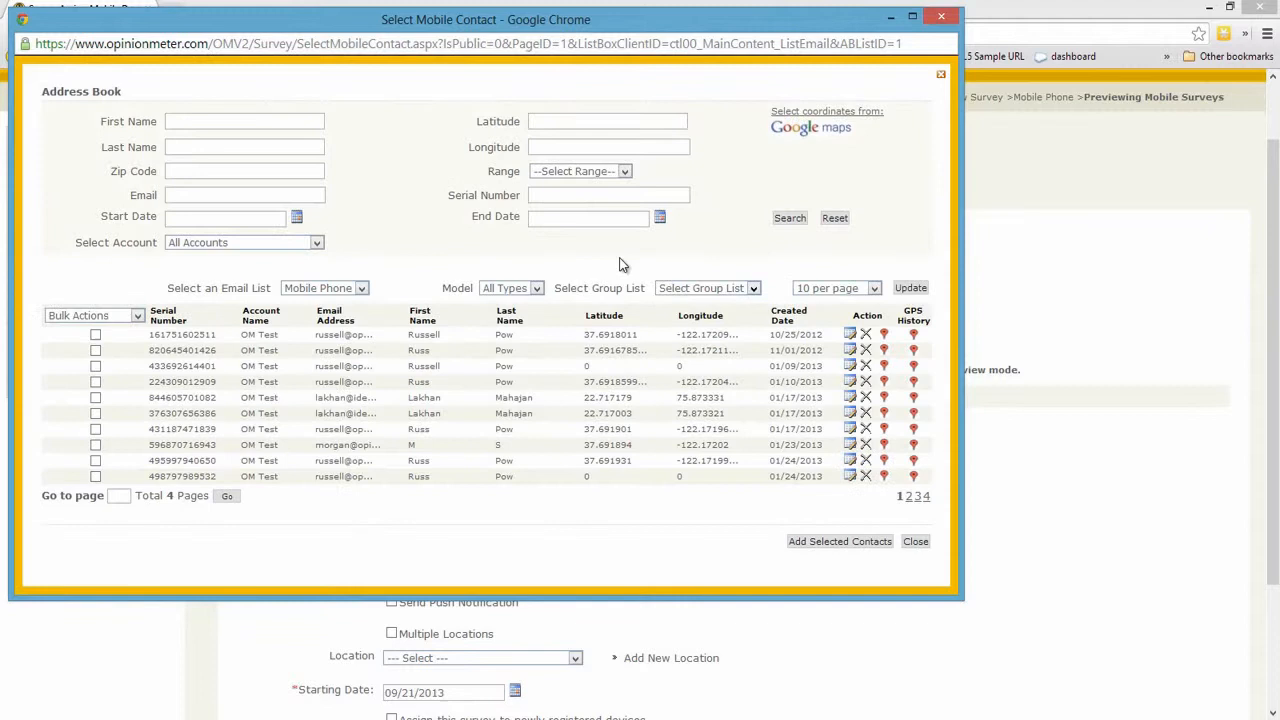
click(548, 194)
text(35158)
click(794, 221)
click(562, 196)
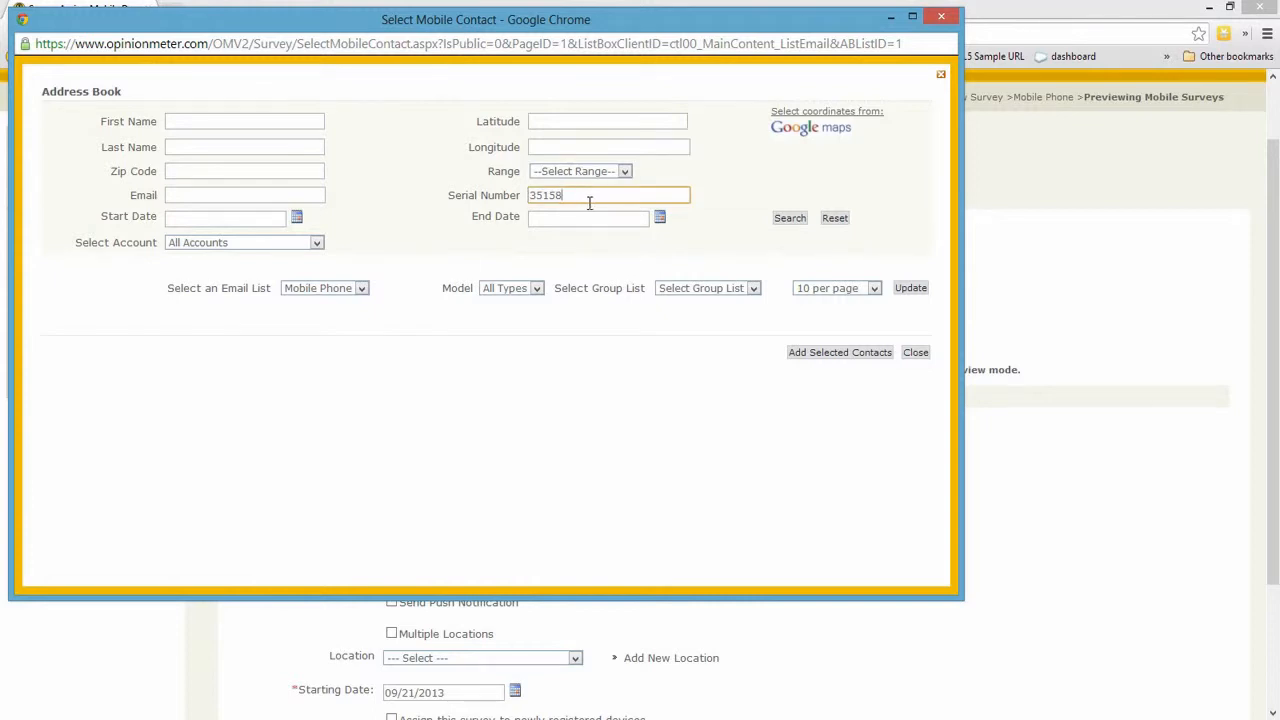
click(541, 196)
key(BackSpace)
text(6)
click(789, 218)
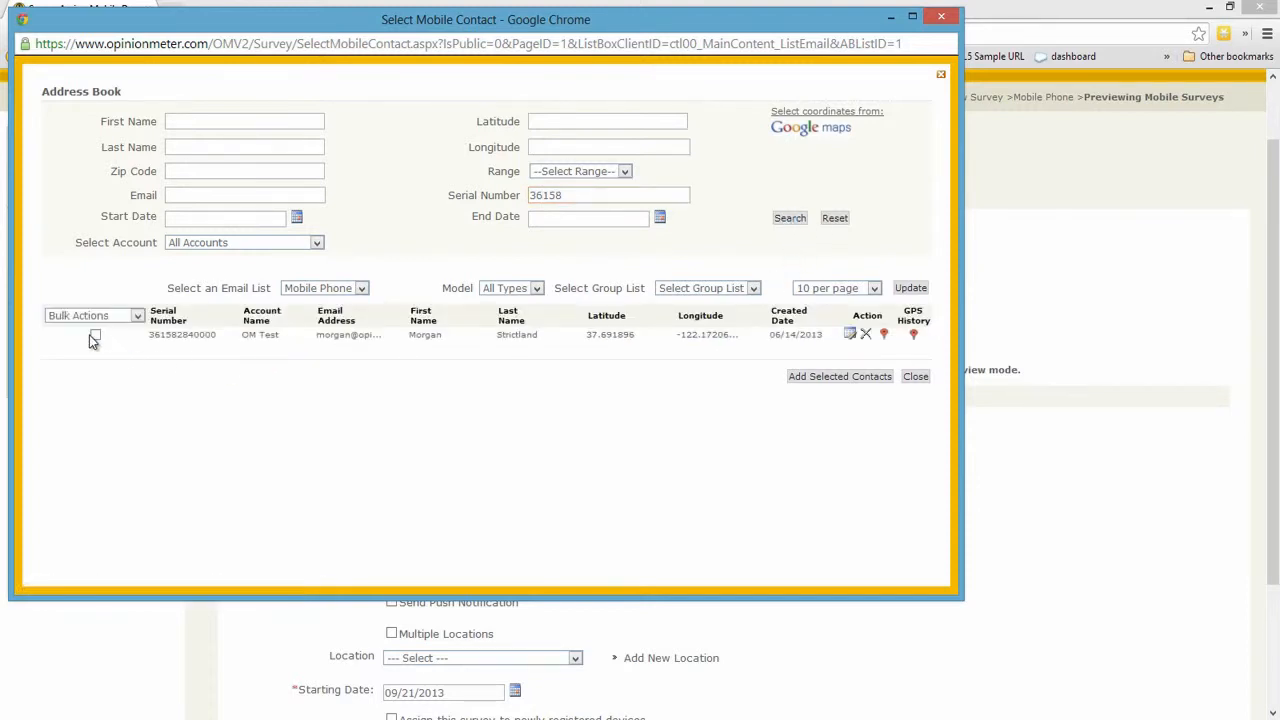
- Assign the device found in the address book to the private survey and close the address book
click(95, 335)
click(801, 379)
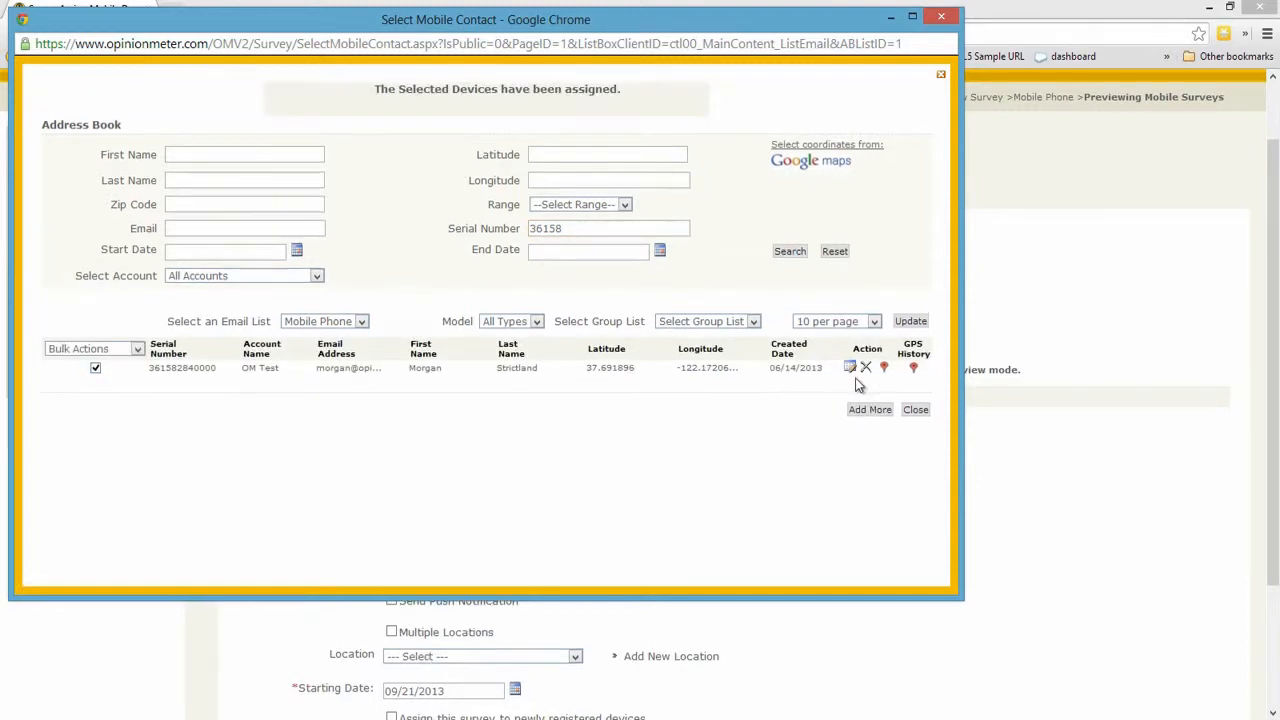
click(914, 409)
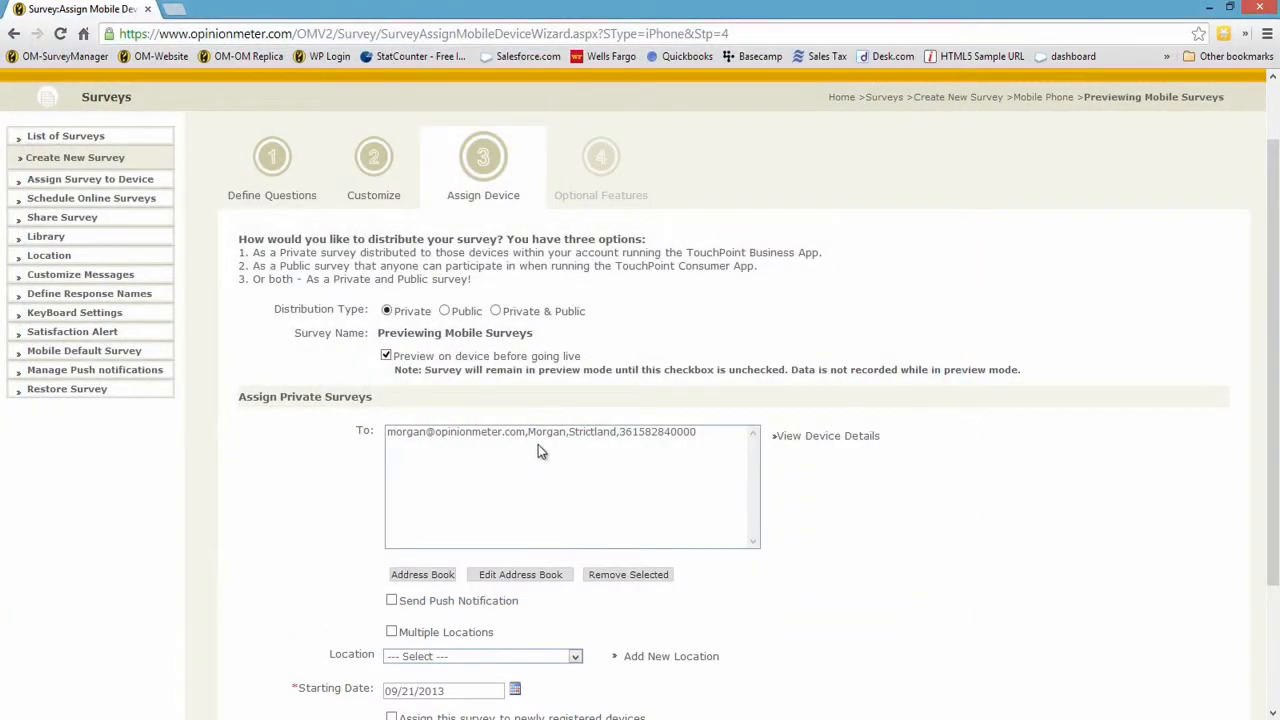
- Enable Send Push Notification, save the assignment with the default location, and finish the survey setup
scroll(920, 560, down, 1)
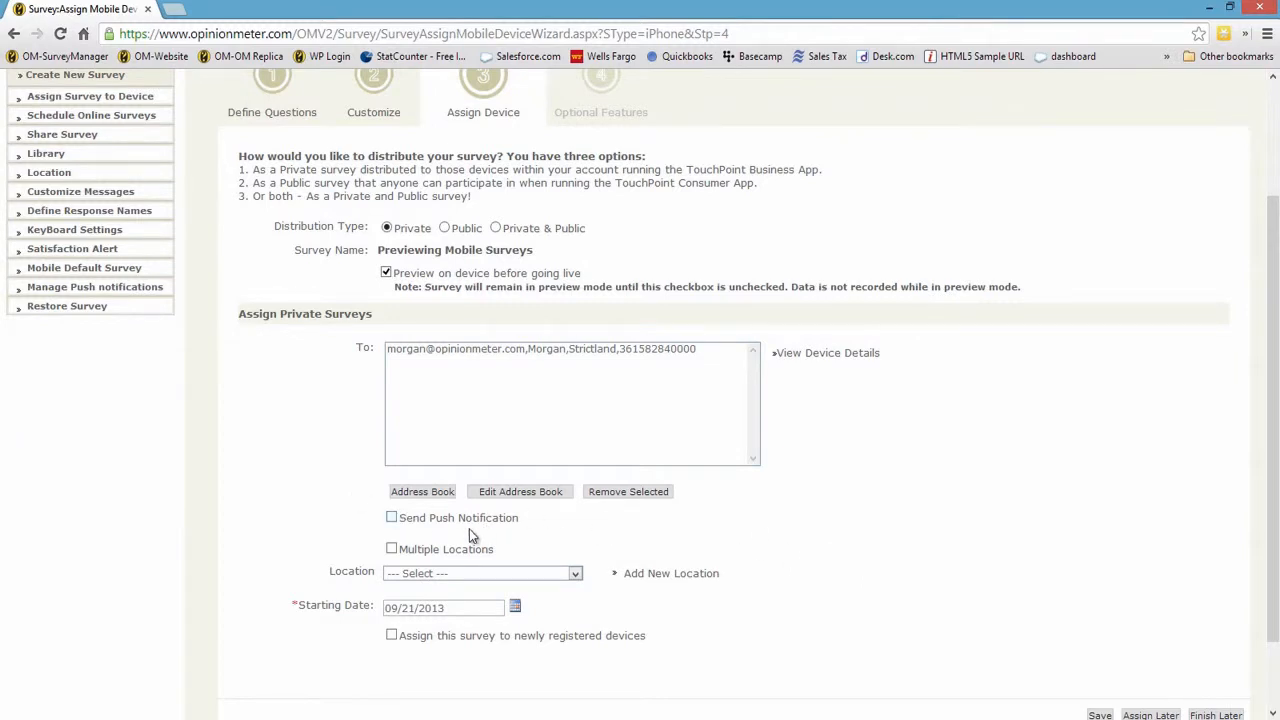
click(394, 520)
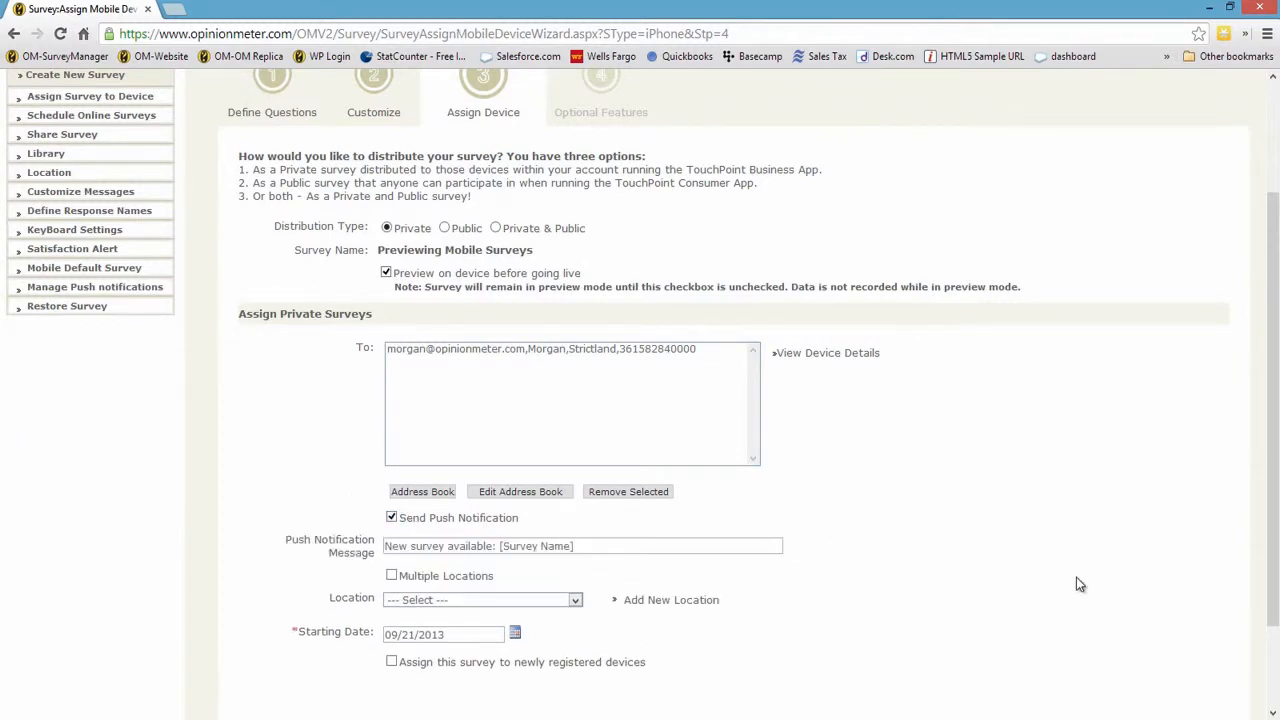
scroll(1076, 584, down, 1)
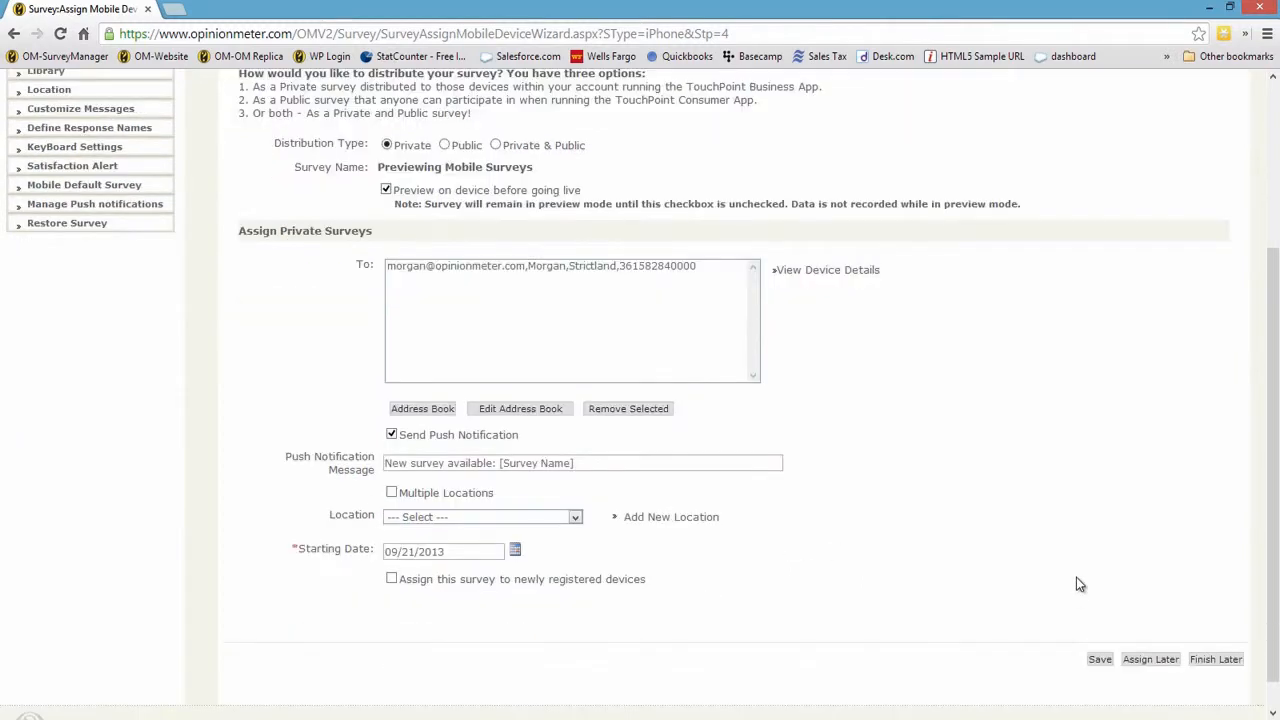
click(1102, 662)
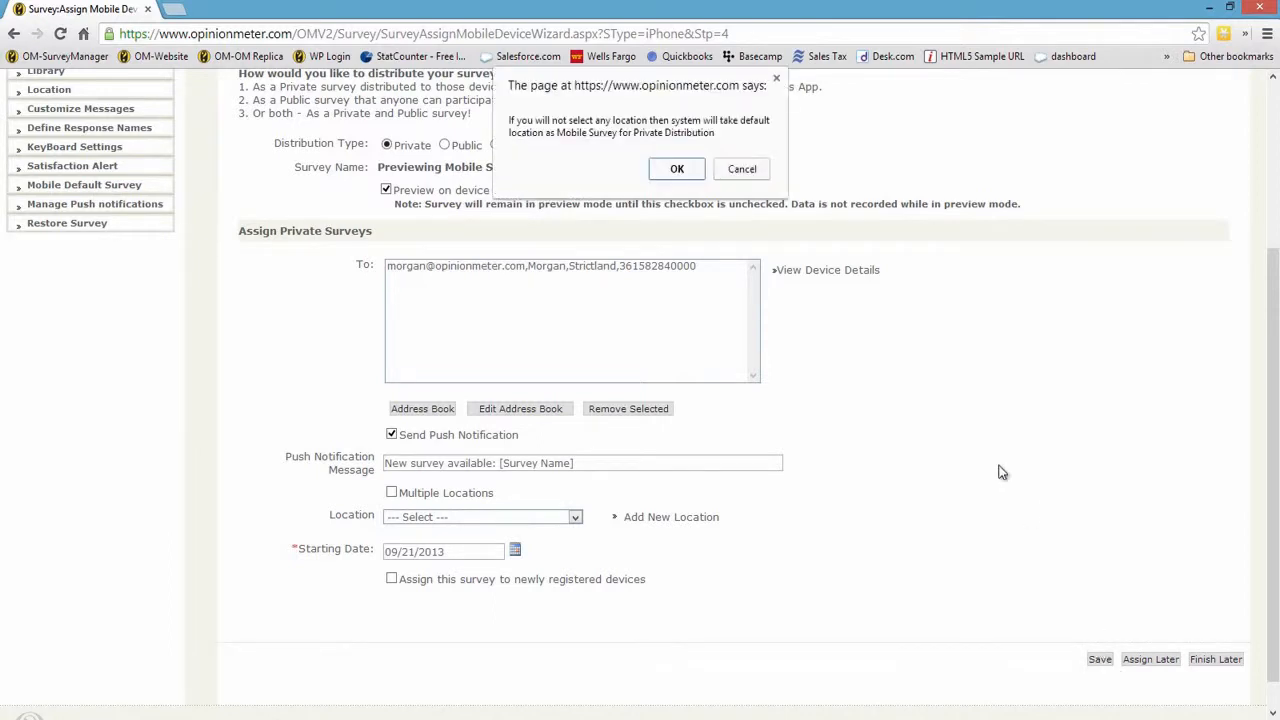
click(672, 169)
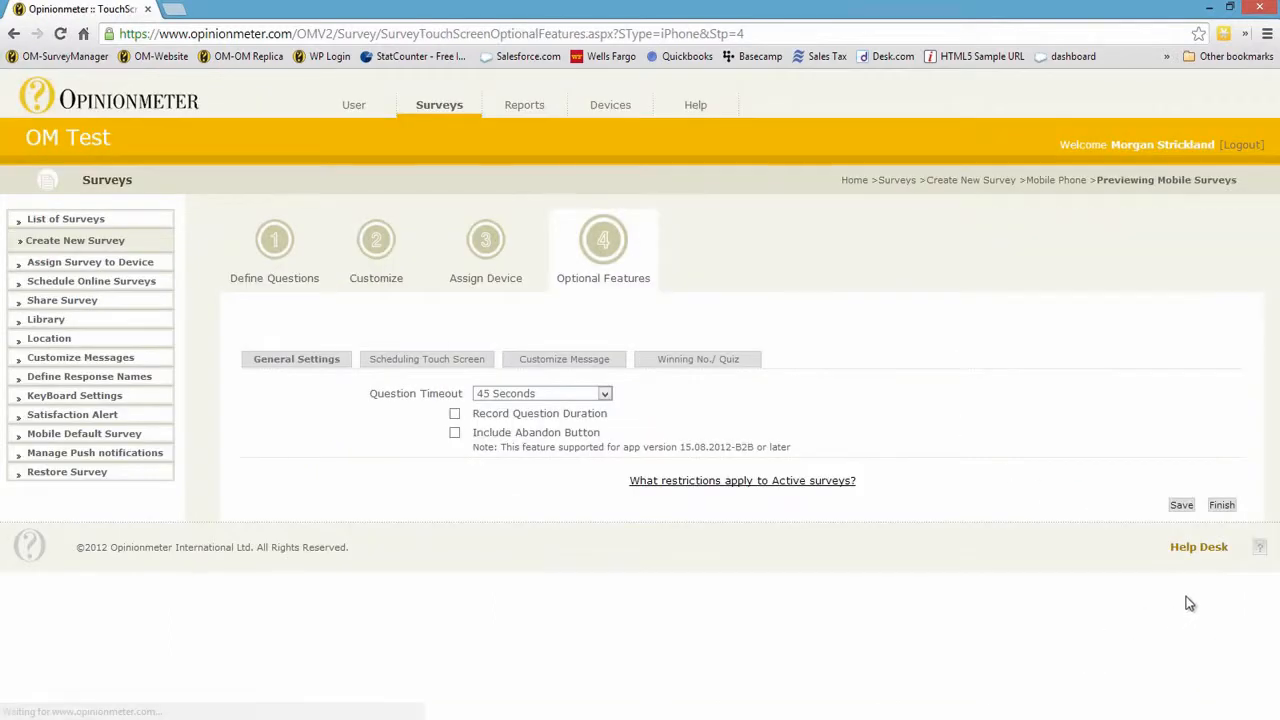
click(1222, 506)
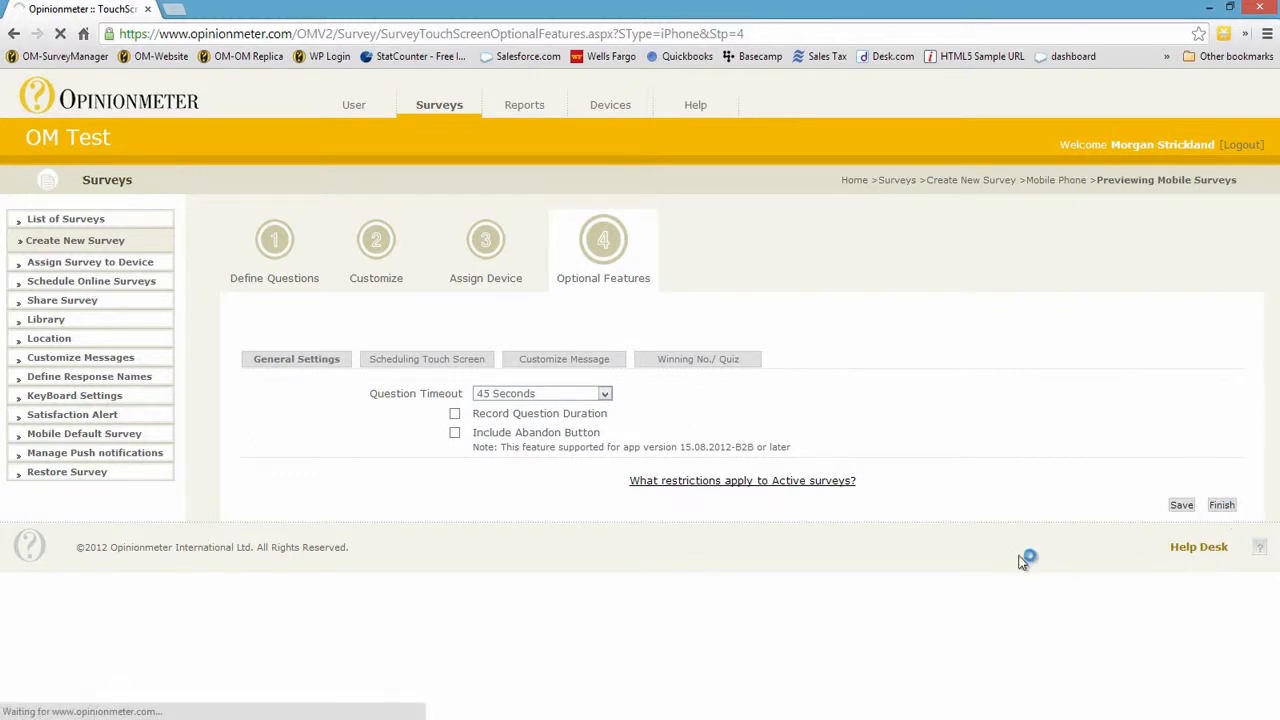
- Switch to AirServer to view the preview-mode survey on the mirrored phone, and minimize its window
mouse_move(410, 719)
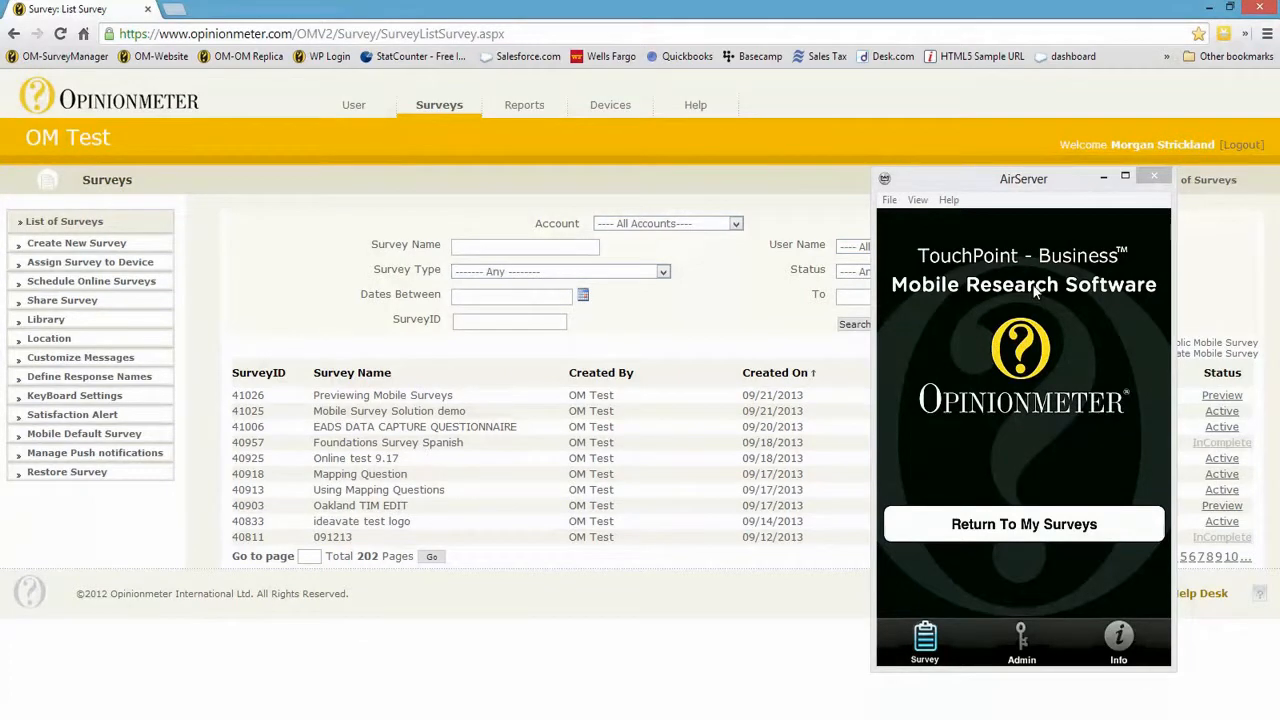
click(1103, 177)
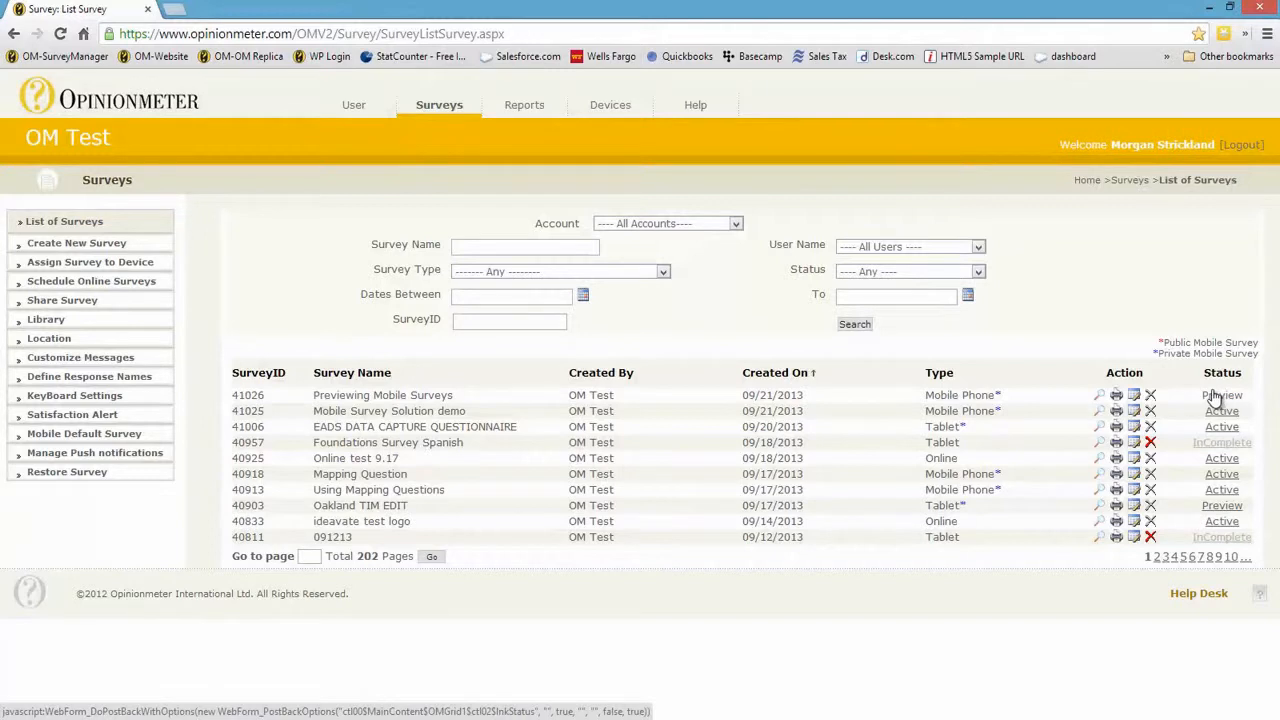
- Take the Previewing Mobile Surveys survey live by disabling Preview on device before going live, saving the assignment and finishing the setup
click(1137, 399)
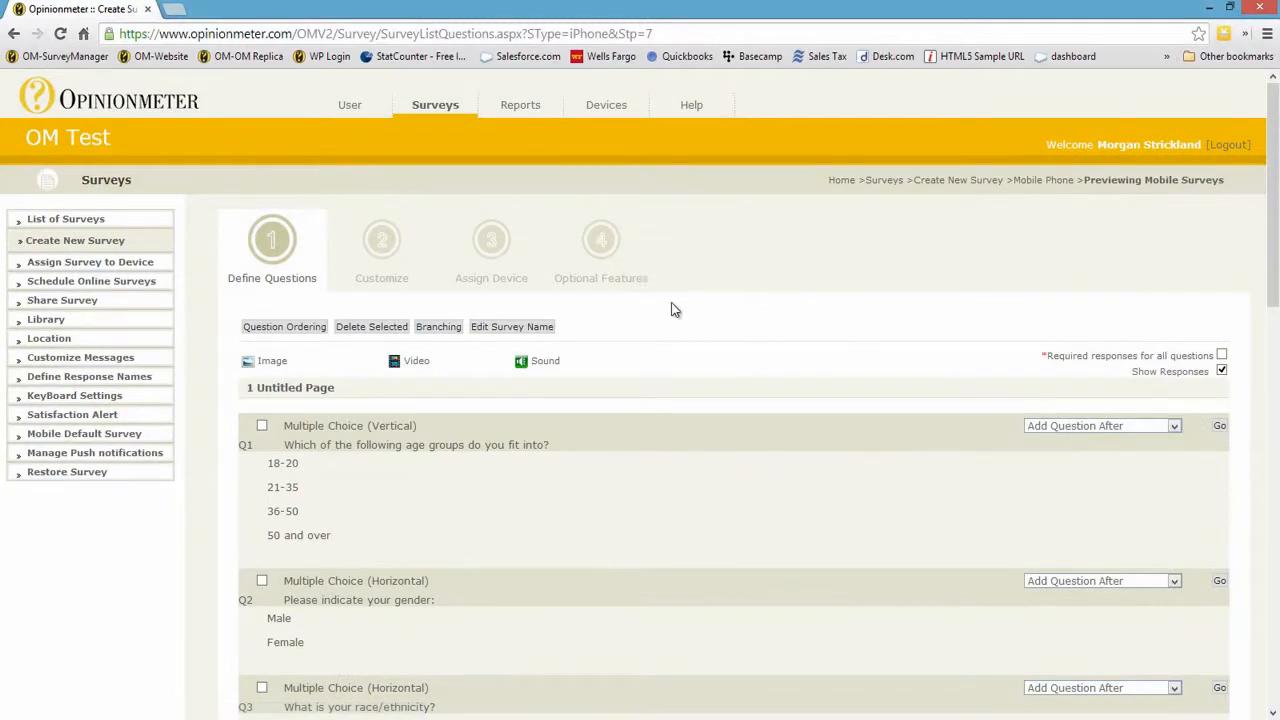
click(515, 285)
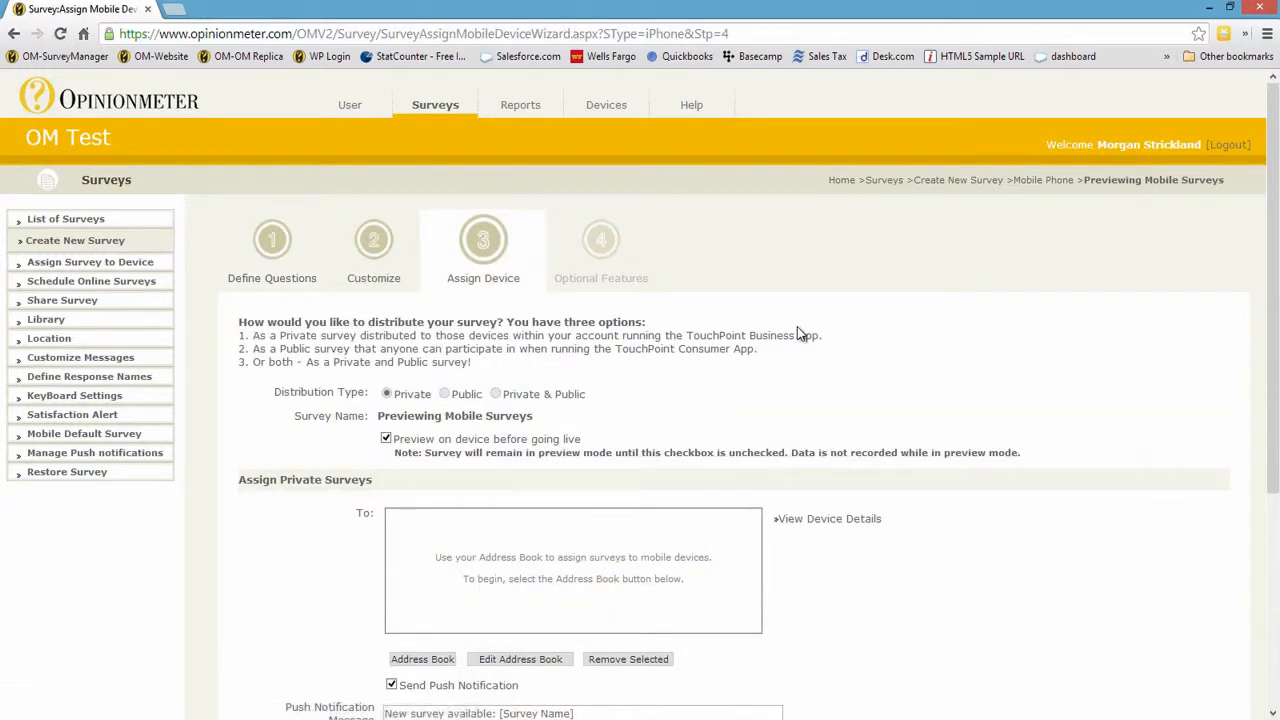
scroll(799, 334, down, 2)
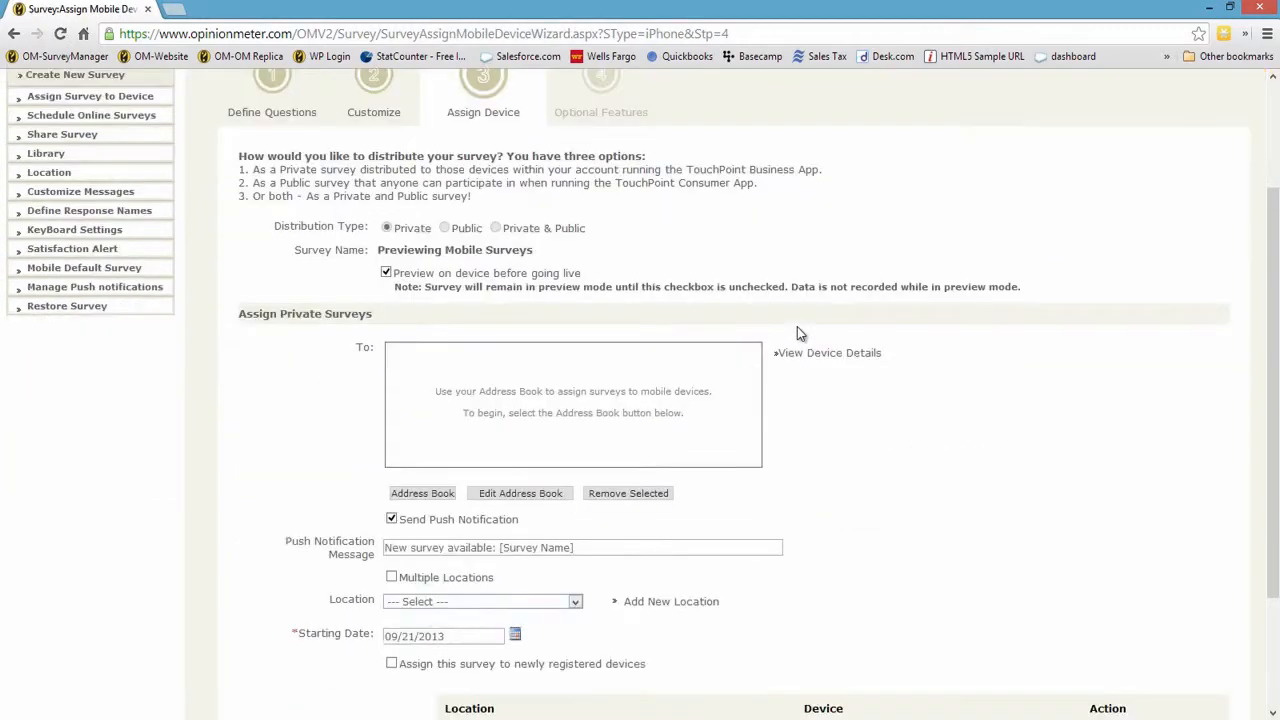
click(387, 273)
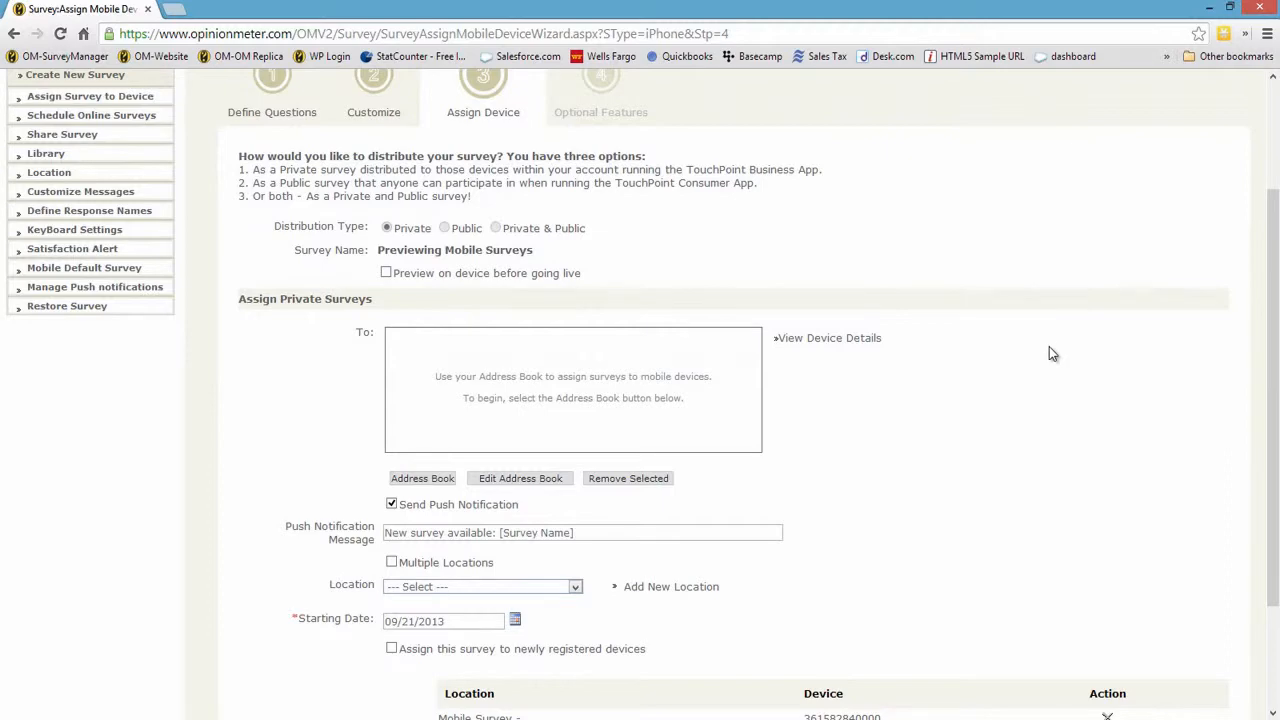
scroll(1049, 346, down, 2)
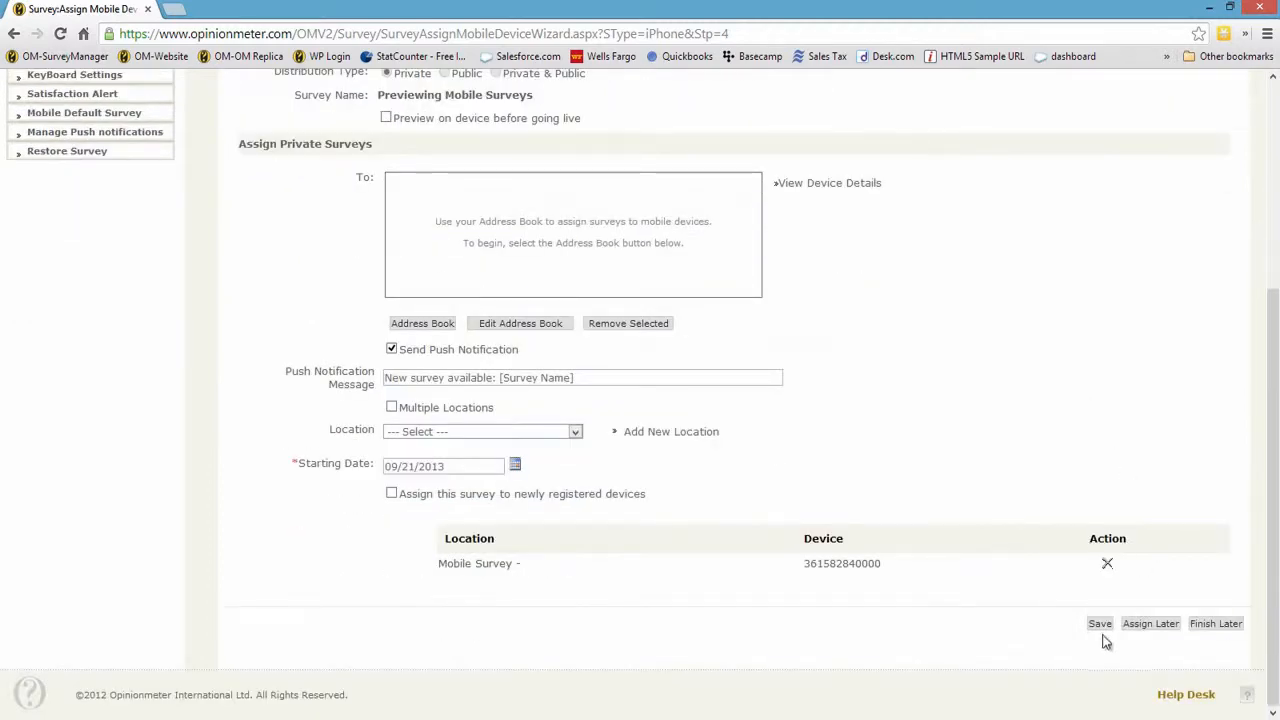
click(1099, 624)
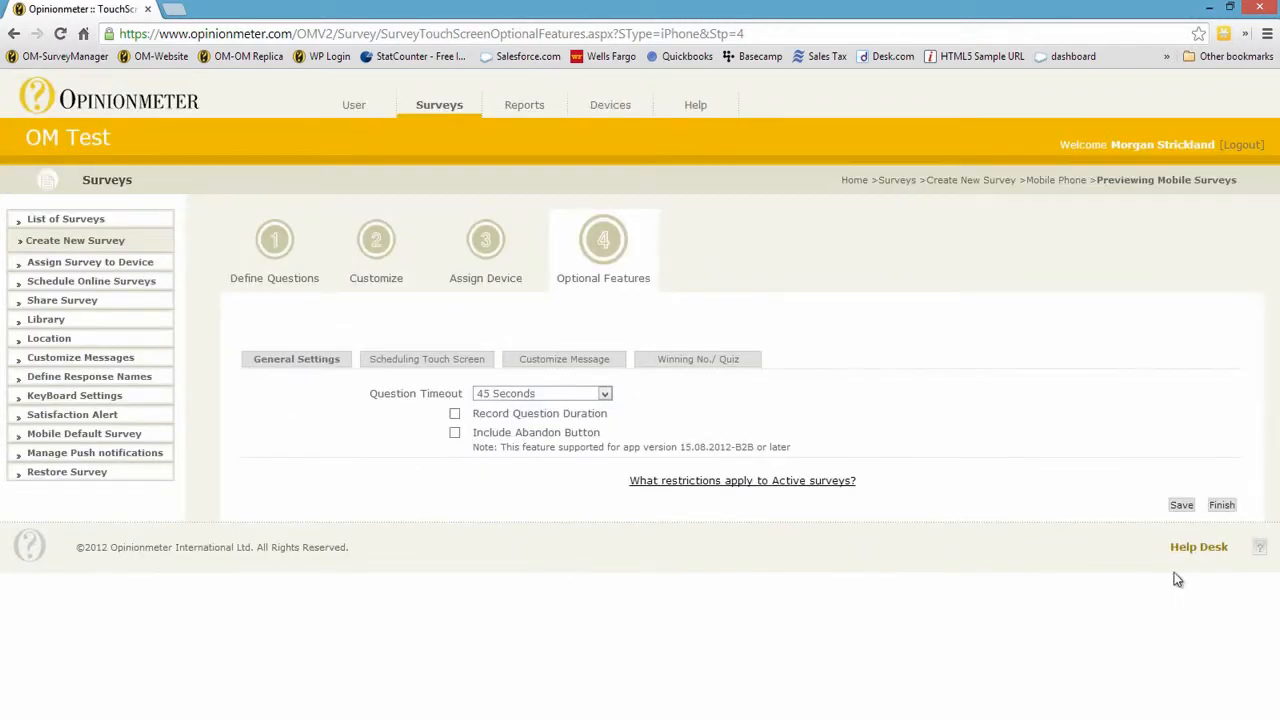
click(1234, 507)
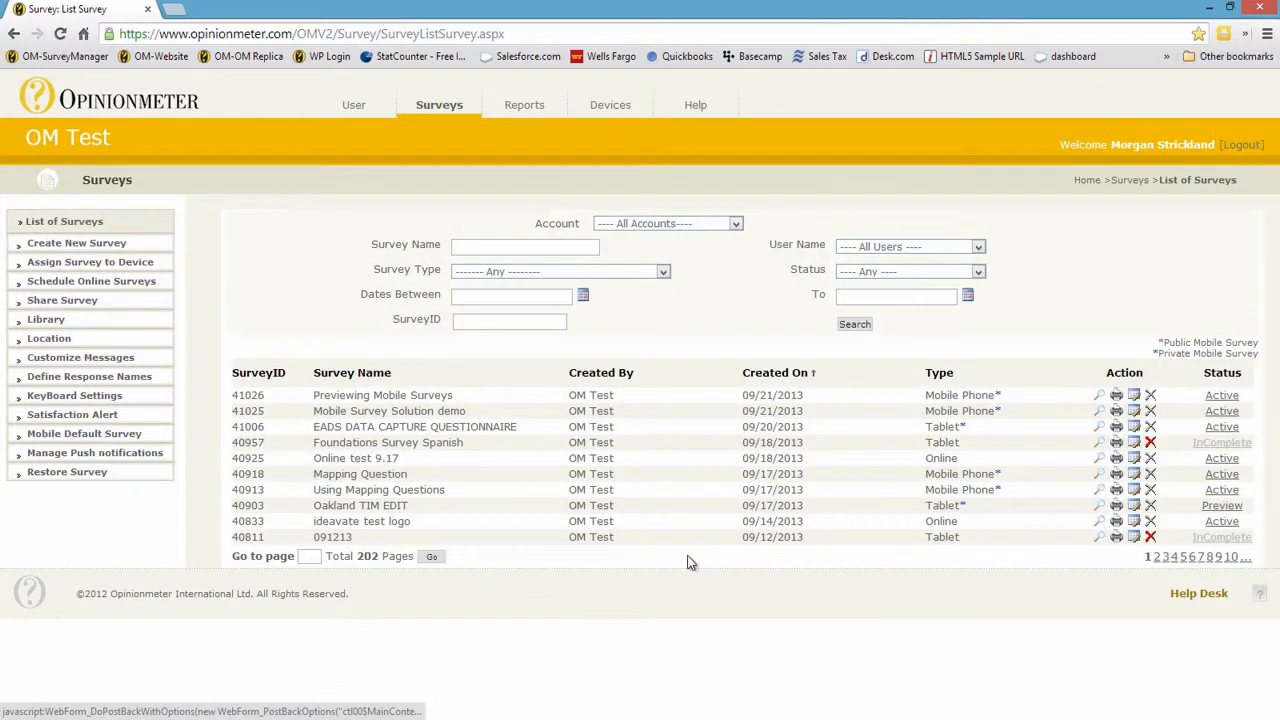
- Bring up AirServer again to check the live survey on the mirrored phone, and minimize its window
click(486, 718)
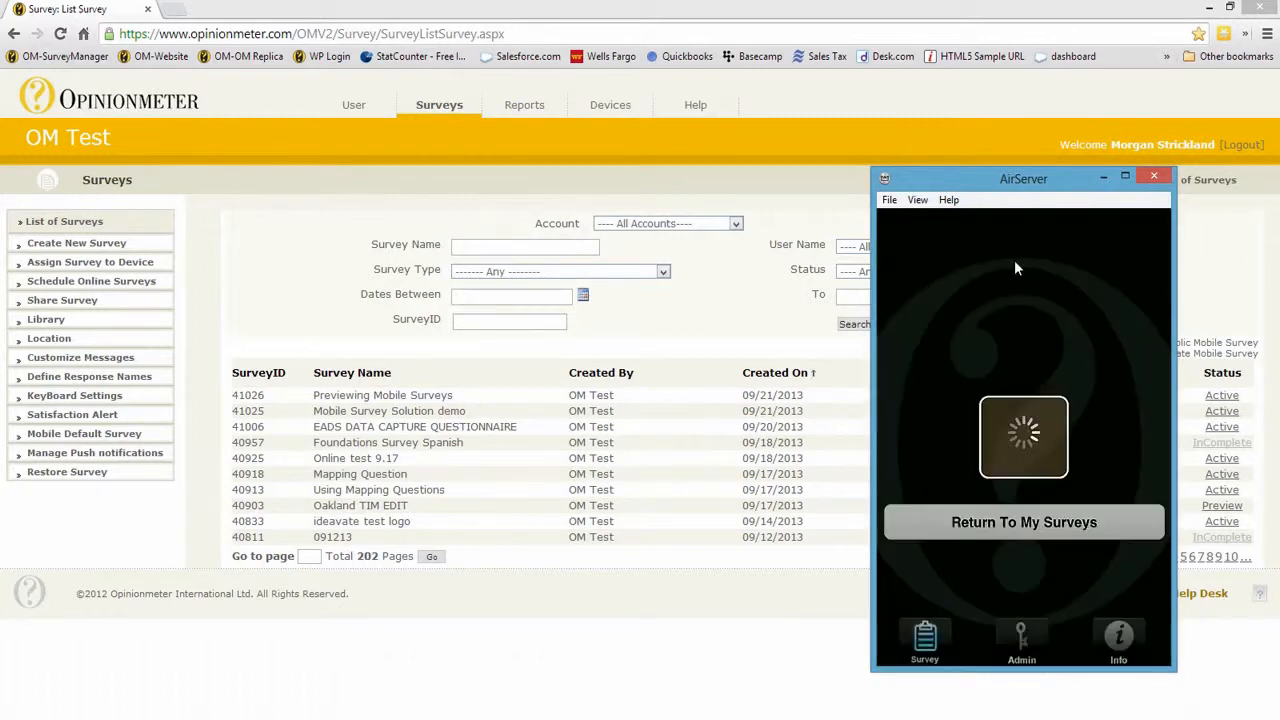
click(1103, 175)
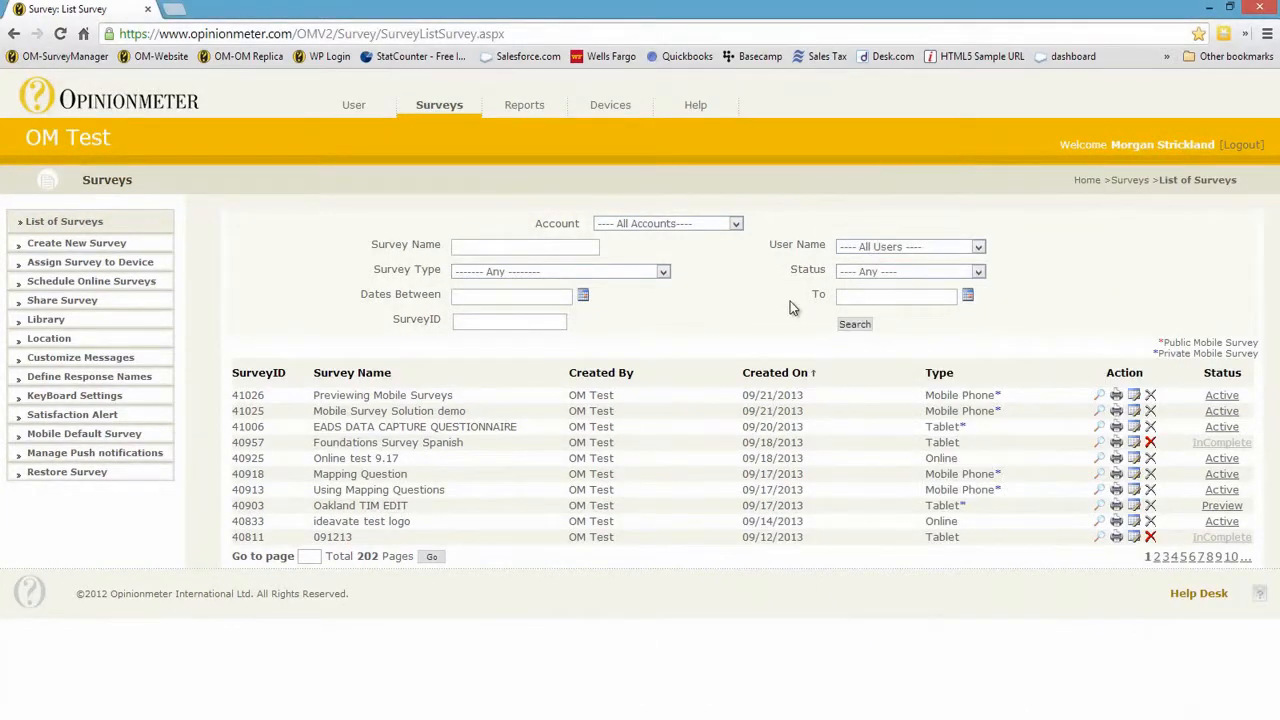